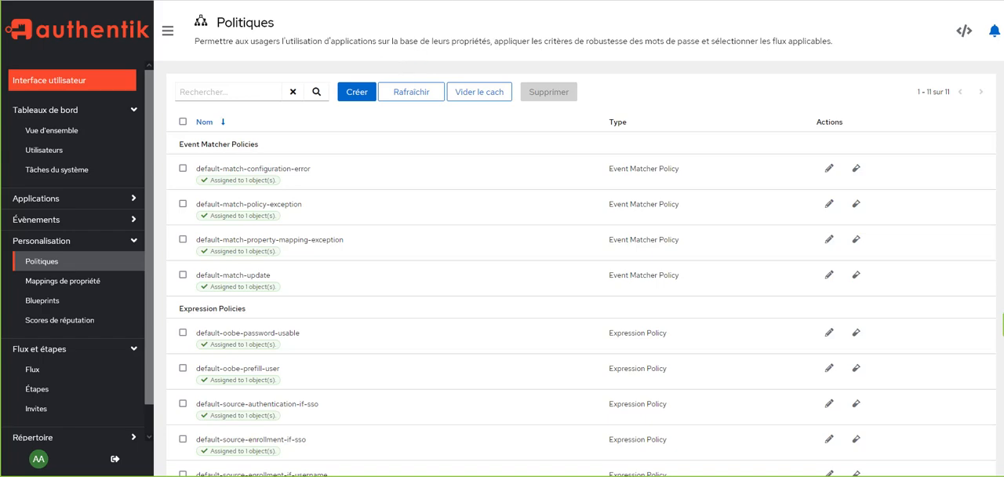
Switch to the translated authentik documentation and compare its AUTHENTIK_EMAIL variables with the SMTP settings in the smtp authentik notes.
{"action": "left_click", "coordinate": [517, 1]}
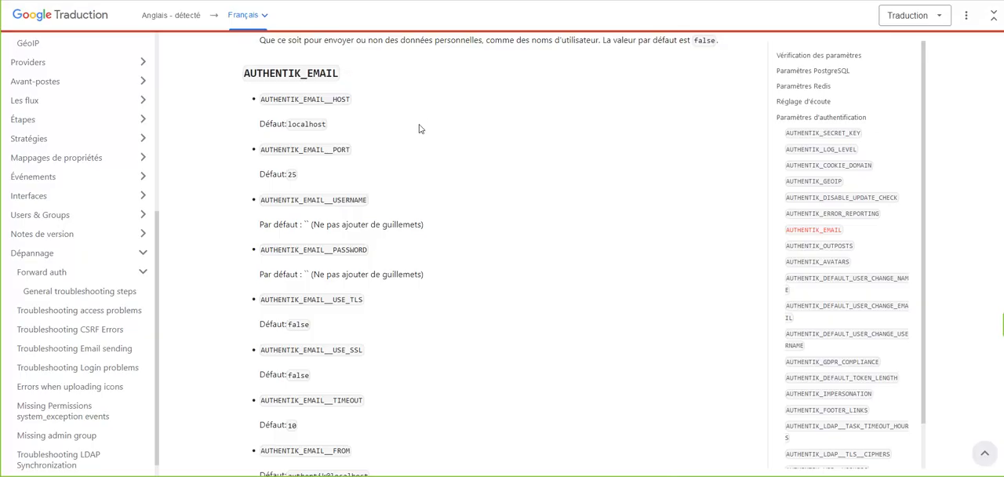
{"action": "scroll", "coordinate": [372, 111], "scroll_direction": "down", "scroll_amount": 1}
{"action": "scroll", "coordinate": [372, 112], "scroll_direction": "up", "scroll_amount": 2}
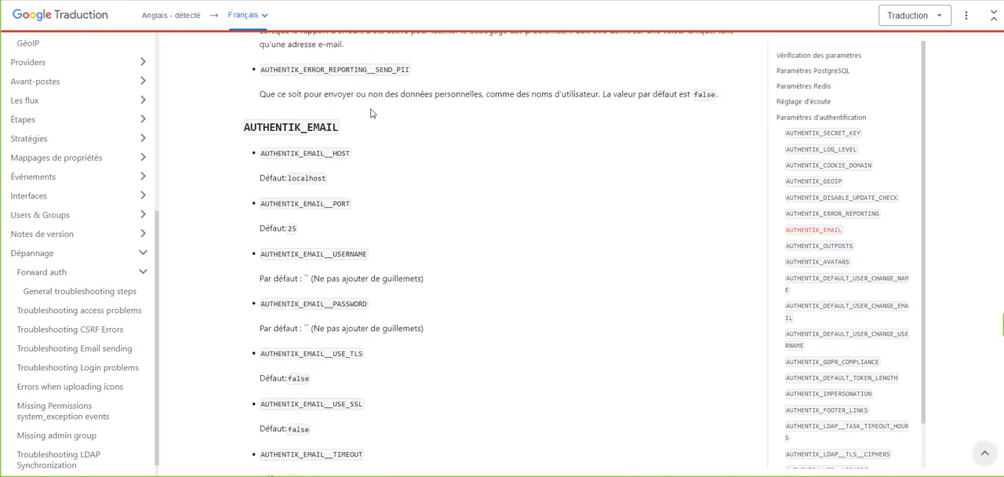
{"action": "scroll", "coordinate": [325, 143], "scroll_direction": "down", "scroll_amount": 1}
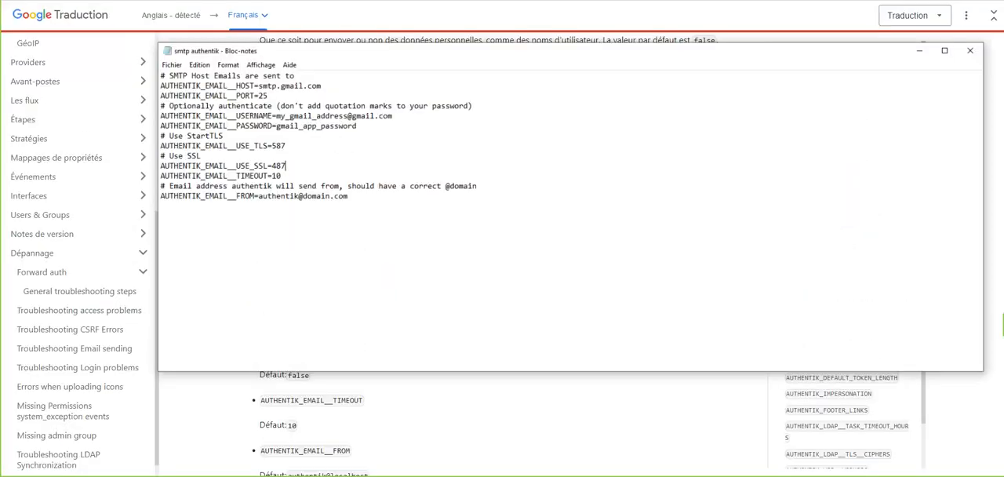
{"action": "left_click_drag", "start_coordinate": [354, 79], "coordinate": [603, 102]}
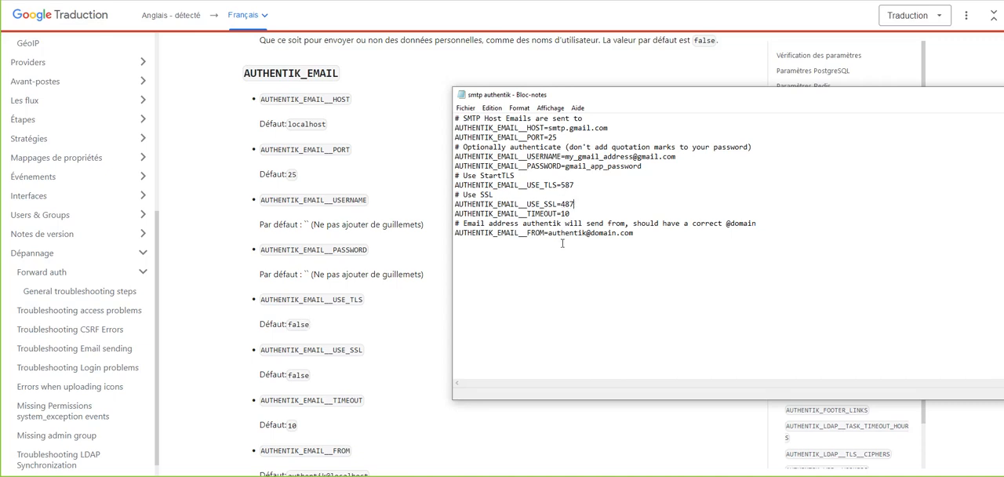
{"action": "scroll", "coordinate": [381, 285], "scroll_direction": "down", "scroll_amount": 3}
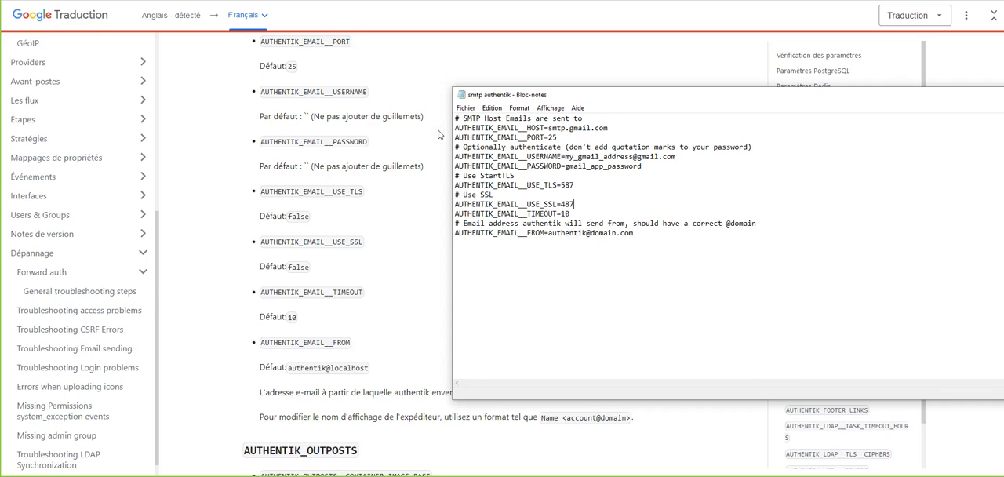
{"action": "scroll", "coordinate": [385, 306], "scroll_direction": "up", "scroll_amount": 2}
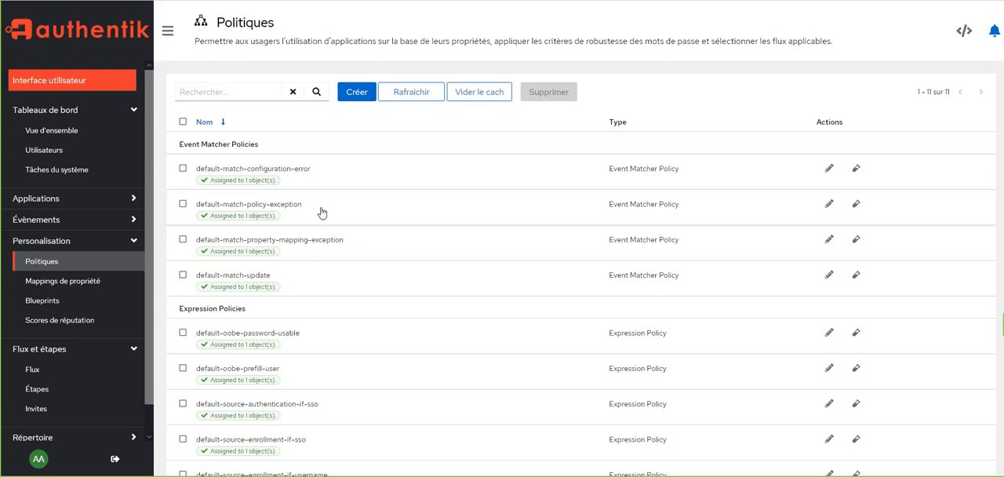
Start a new policy of type Password Policy and name it "reset pass".
{"action": "scroll", "coordinate": [361, 292], "scroll_direction": "down", "scroll_amount": 2}
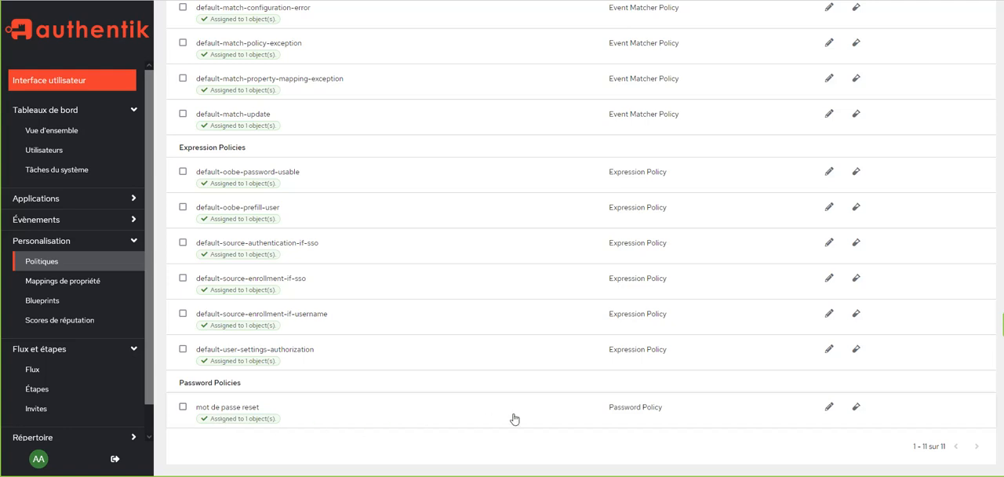
{"action": "scroll", "coordinate": [267, 400], "scroll_direction": "up", "scroll_amount": 3}
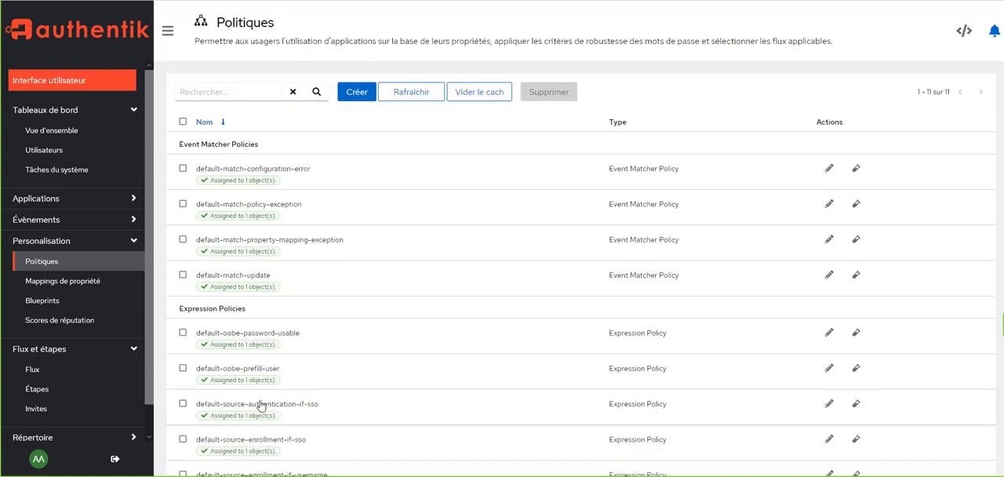
{"action": "left_click", "coordinate": [342, 95]}
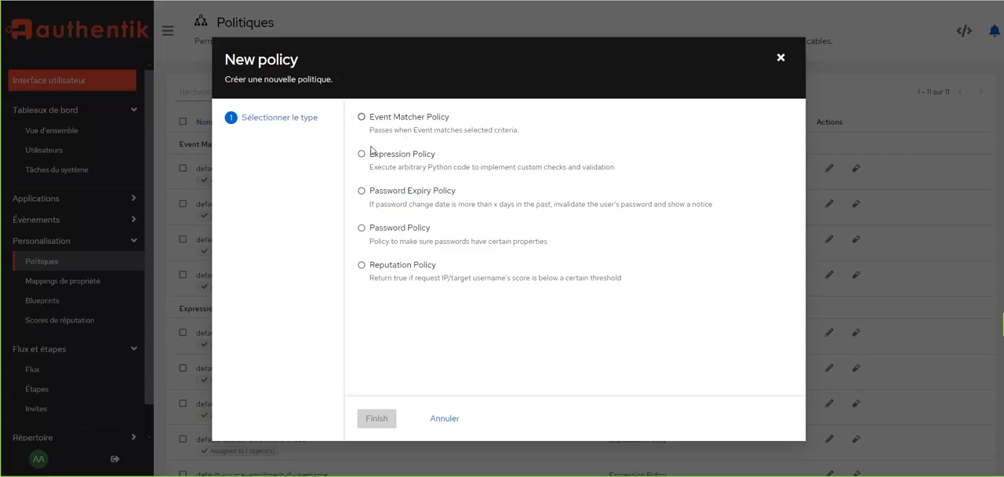
{"action": "left_click", "coordinate": [363, 228]}
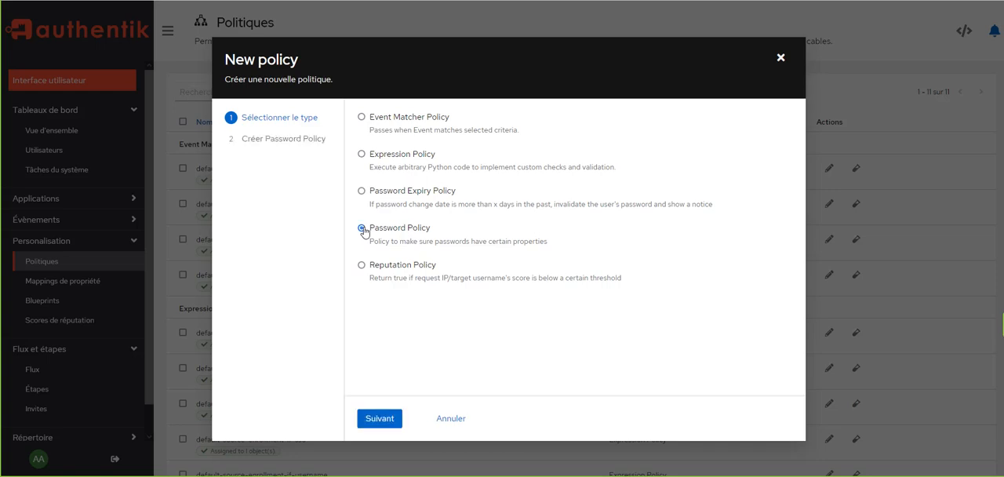
{"action": "left_click", "coordinate": [379, 419]}
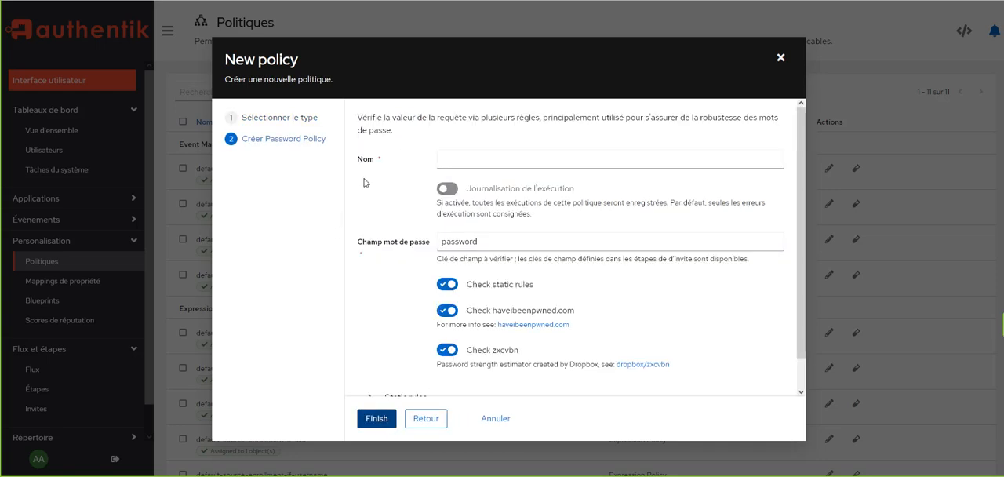
{"action": "left_click", "coordinate": [481, 160]}
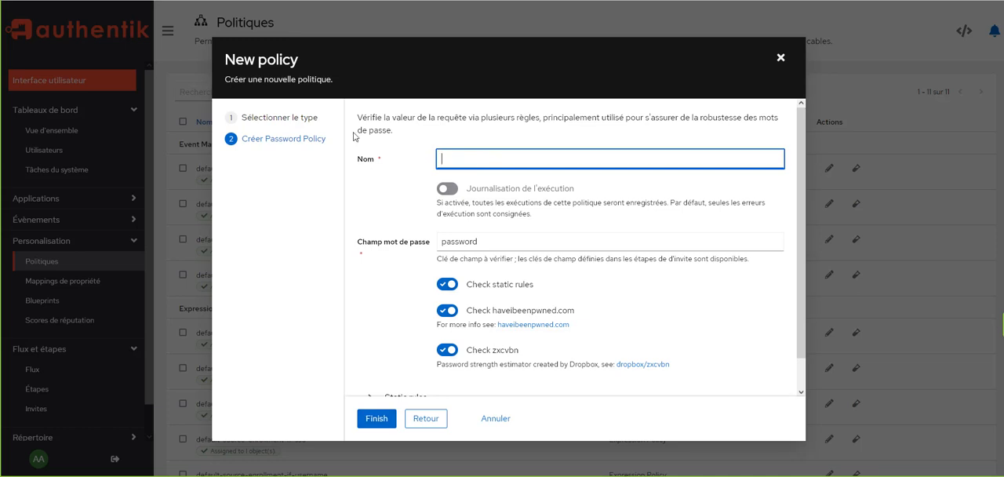
{"action": "type", "text": "re"}
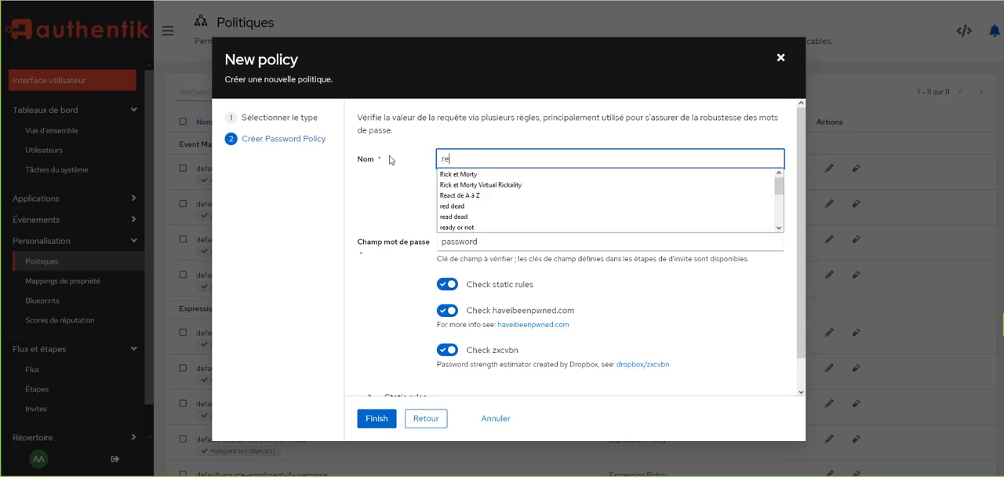
{"action": "type", "text": "se"}
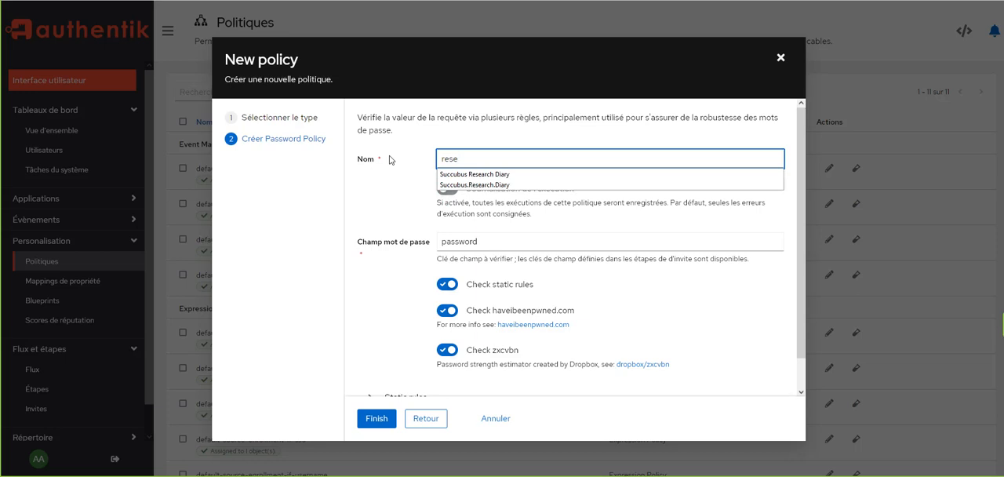
{"action": "type", "text": "t"}
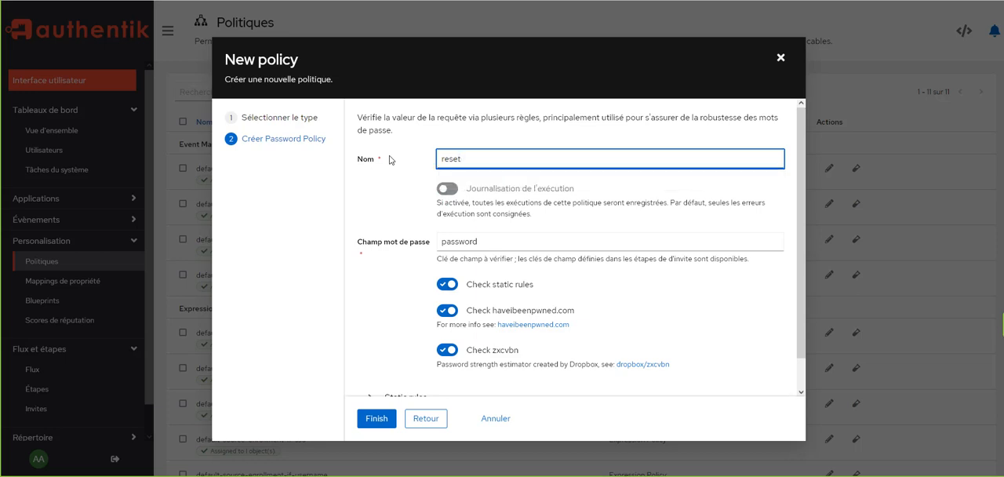
{"action": "type", "text": " pass"}
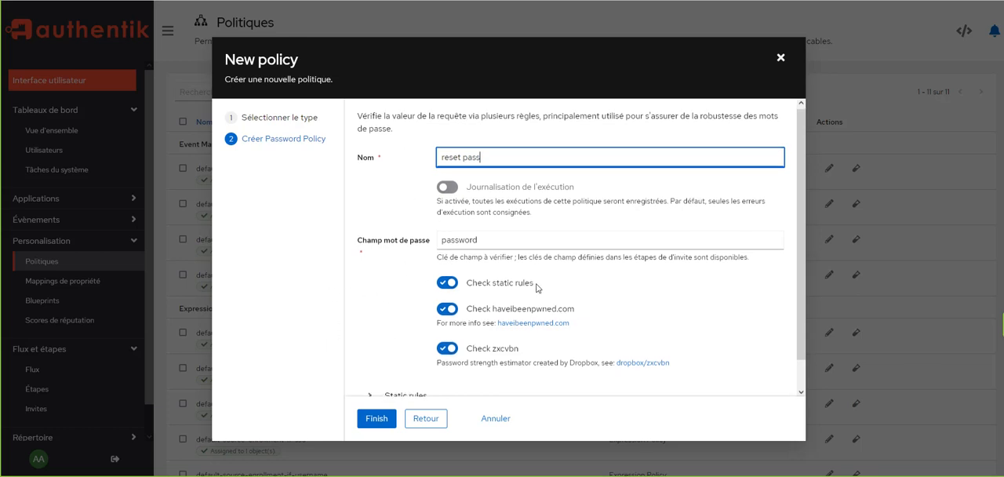
Set the policy's static rules to minimum length 12, 1 uppercase, 1 lowercase, 1 digit and 0 symbols.
{"action": "scroll", "coordinate": [542, 288], "scroll_direction": "down", "scroll_amount": 1}
{"action": "left_click", "coordinate": [369, 374]}
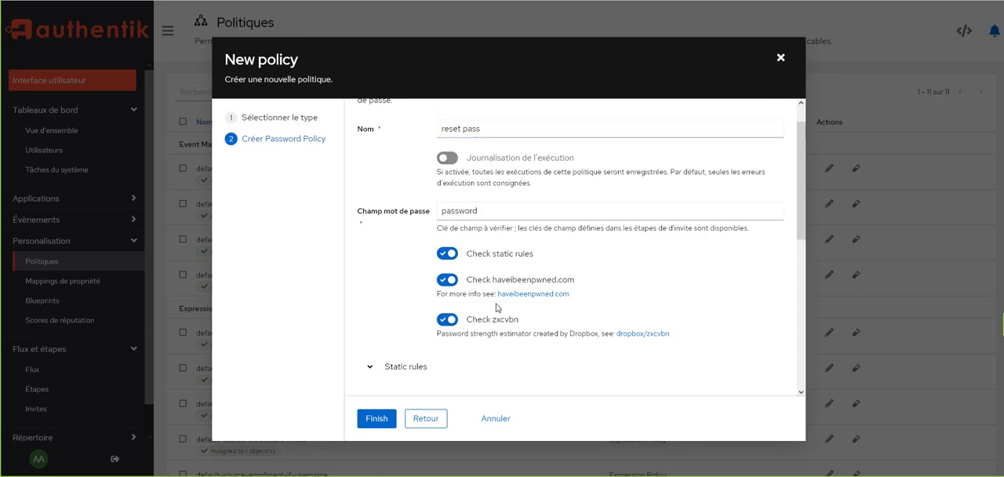
{"action": "scroll", "coordinate": [475, 302], "scroll_direction": "down", "scroll_amount": 5}
{"action": "scroll", "coordinate": [483, 298], "scroll_direction": "up", "scroll_amount": 5}
{"action": "scroll", "coordinate": [487, 301], "scroll_direction": "down", "scroll_amount": 5}
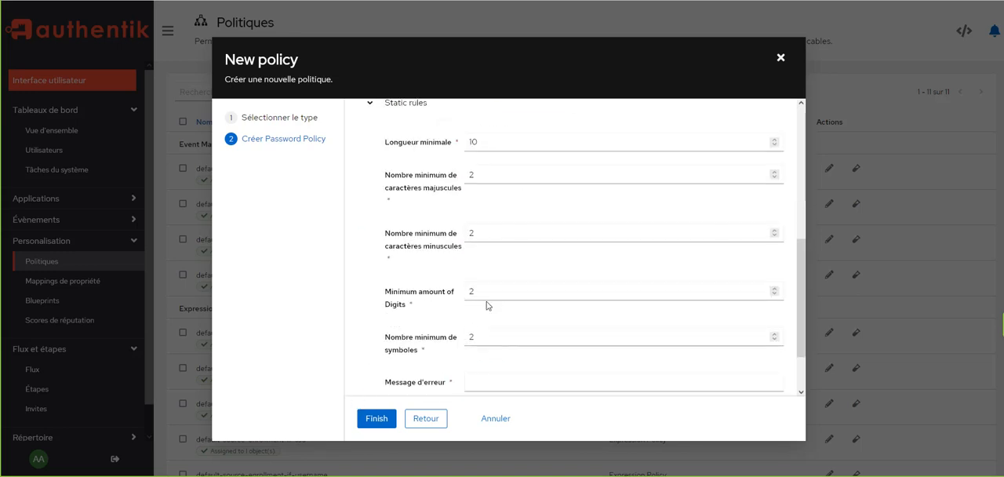
{"action": "left_click", "coordinate": [490, 141]}
{"action": "key", "text": "BackSpace"}
{"action": "type", "text": "2"}
{"action": "key", "text": "Tab"}
{"action": "type", "text": "1"}
{"action": "key", "text": "Tab"}
{"action": "type", "text": "1"}
{"action": "key", "text": "Tab"}
{"action": "type", "text": "1"}
{"action": "key", "text": "Tab"}
{"action": "type", "text": "1"}
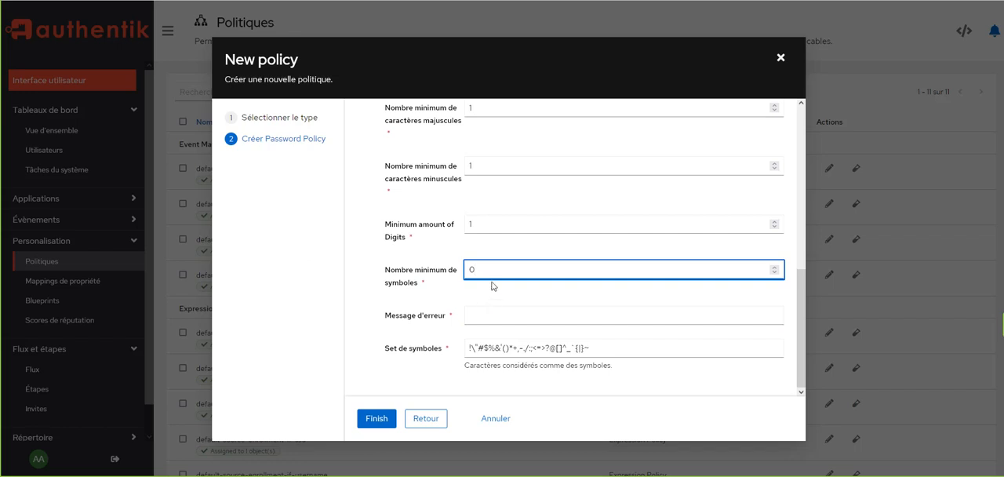
Enter "prof tu n'as pas assuré tu as perdu ton mot de passe" as the error message and cancel the new policy.
{"action": "left_click", "coordinate": [482, 317]}
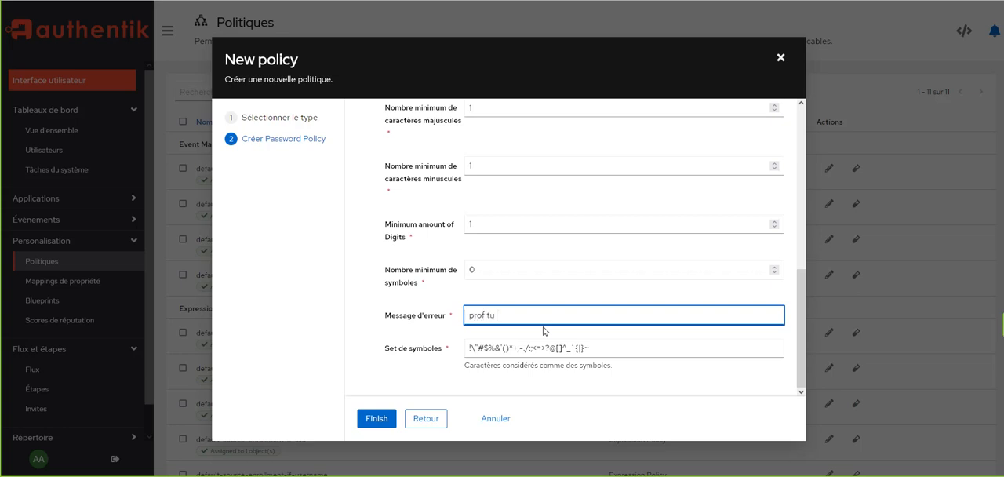
{"action": "type", "text": "as assuré tu as perdu ton mot de passe"}
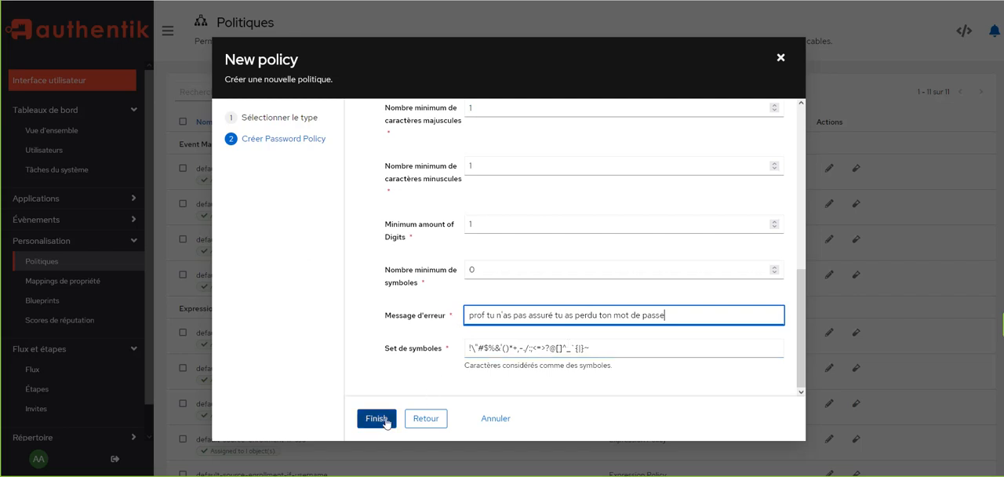
{"action": "left_click", "coordinate": [495, 425]}
Review the static rules and error message of the existing "mot de passe reset" policy and close it without updating.
{"action": "scroll", "coordinate": [460, 345], "scroll_direction": "down", "scroll_amount": 3}
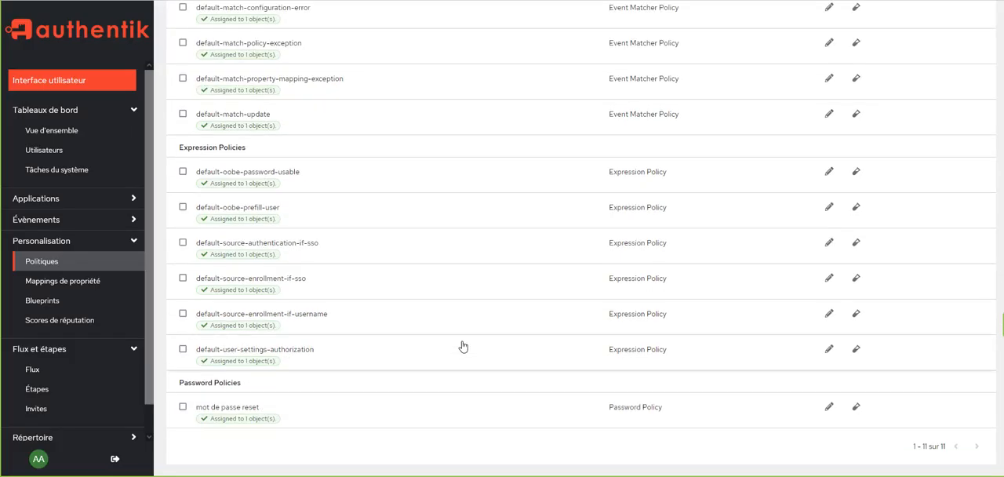
{"action": "left_click", "coordinate": [829, 407]}
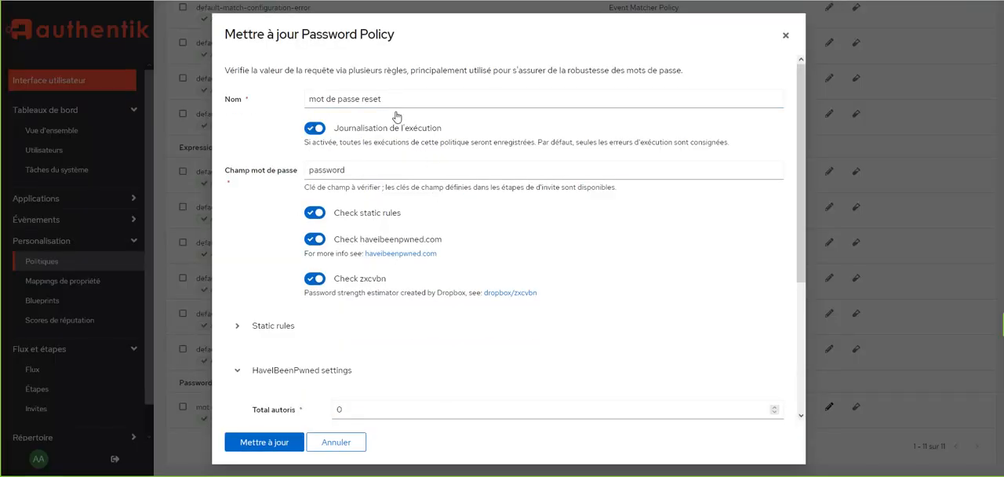
{"action": "scroll", "coordinate": [394, 117], "scroll_direction": "down", "scroll_amount": 3}
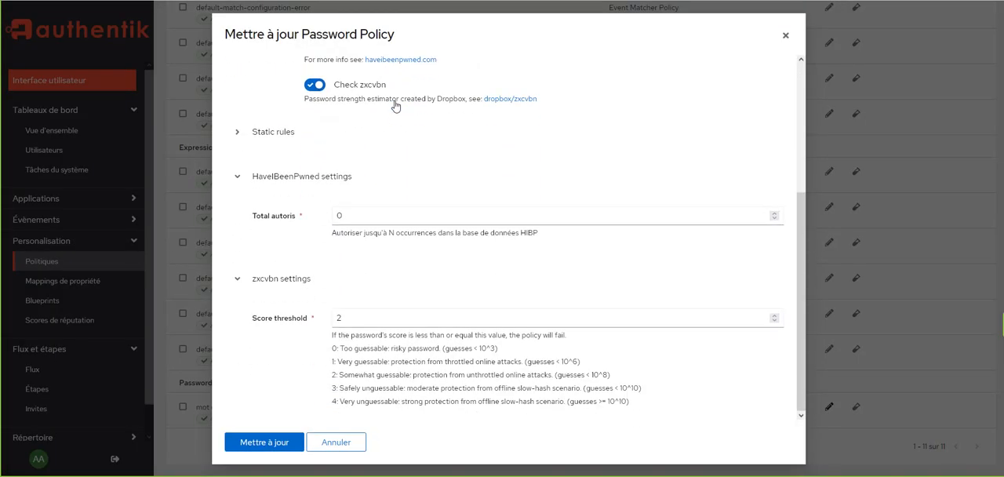
{"action": "left_click", "coordinate": [231, 280]}
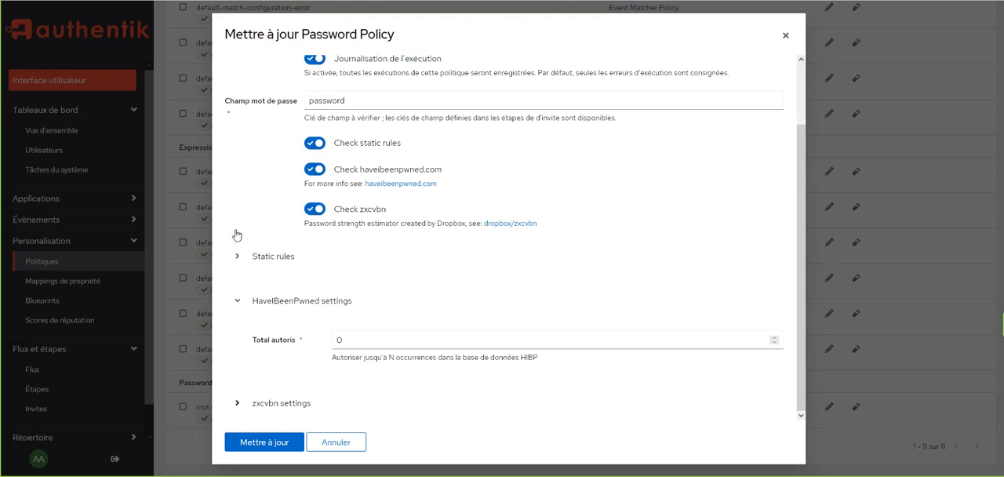
{"action": "left_click", "coordinate": [238, 303]}
{"action": "left_click", "coordinate": [238, 315]}
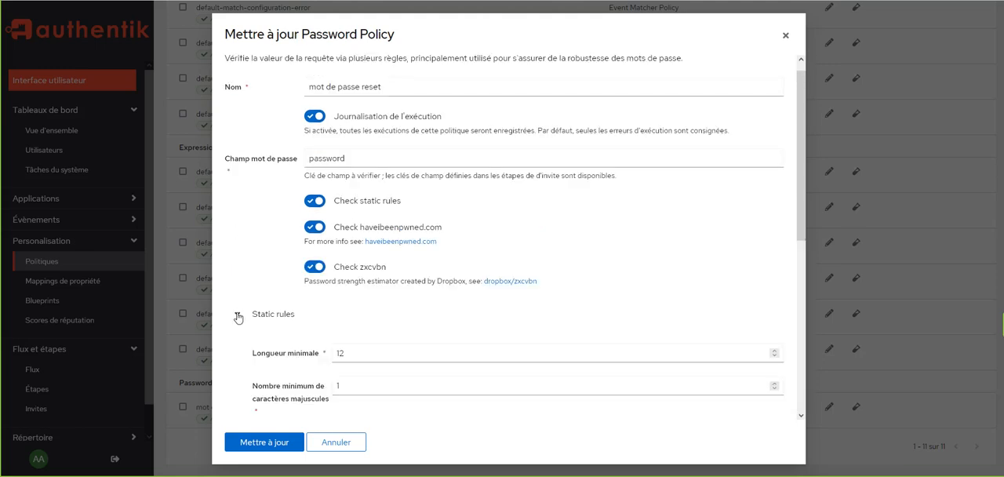
{"action": "scroll", "coordinate": [394, 257], "scroll_direction": "down", "scroll_amount": 5}
{"action": "scroll", "coordinate": [437, 251], "scroll_direction": "up", "scroll_amount": 3}
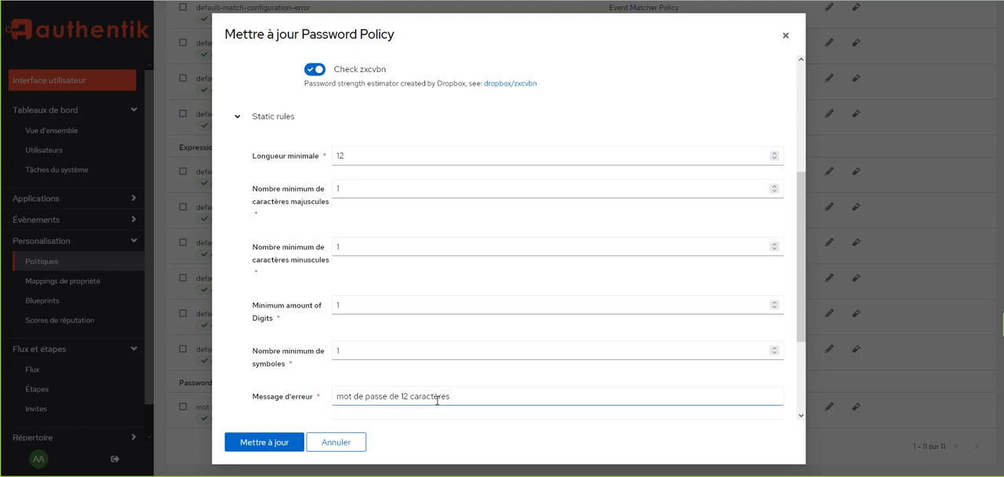
{"action": "scroll", "coordinate": [406, 351], "scroll_direction": "up", "scroll_amount": 3}
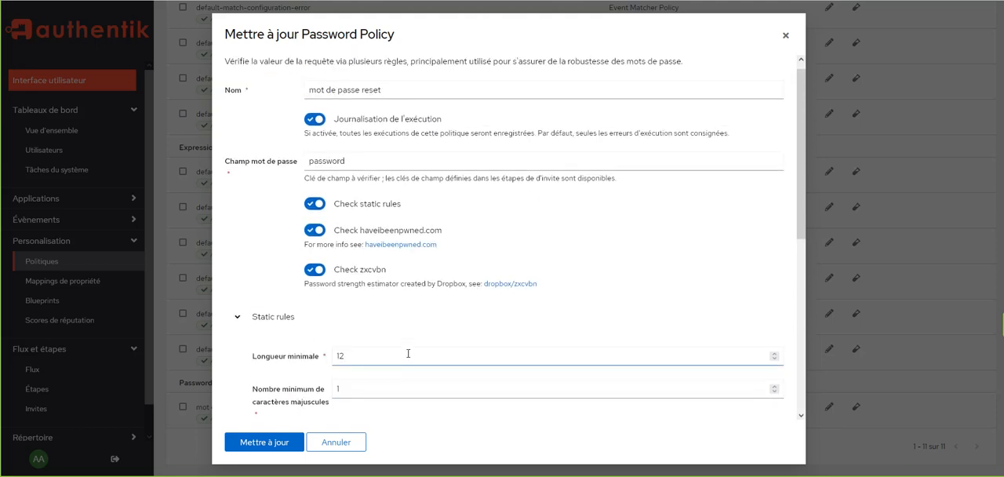
{"action": "left_click", "coordinate": [359, 436]}
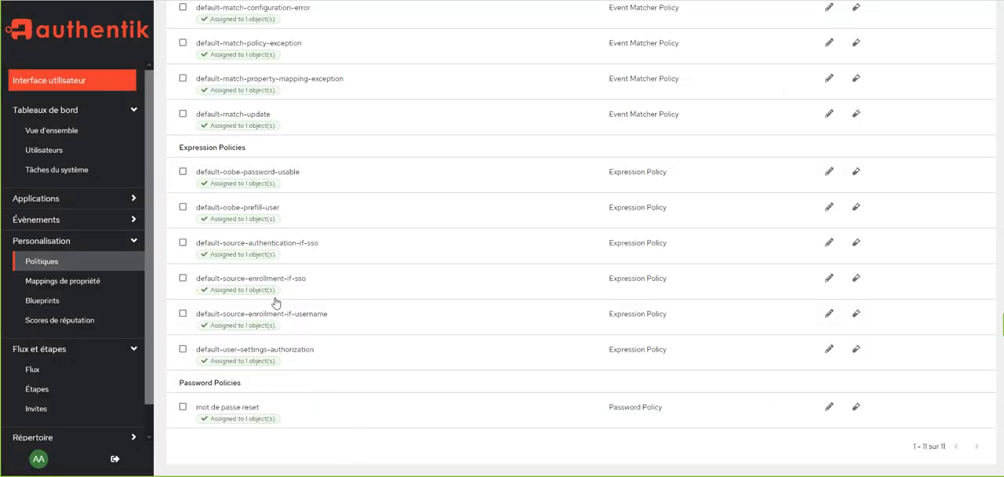
Open the recovery flow from the flow list and examine its stage diagram.
{"action": "left_click", "coordinate": [36, 370]}
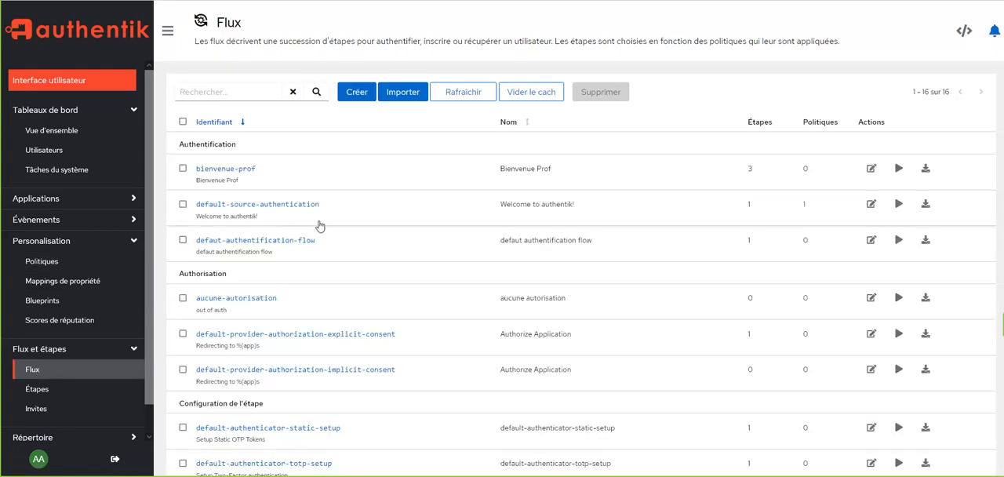
{"action": "scroll", "coordinate": [319, 226], "scroll_direction": "down", "scroll_amount": 2}
{"action": "scroll", "coordinate": [319, 226], "scroll_direction": "up", "scroll_amount": 2}
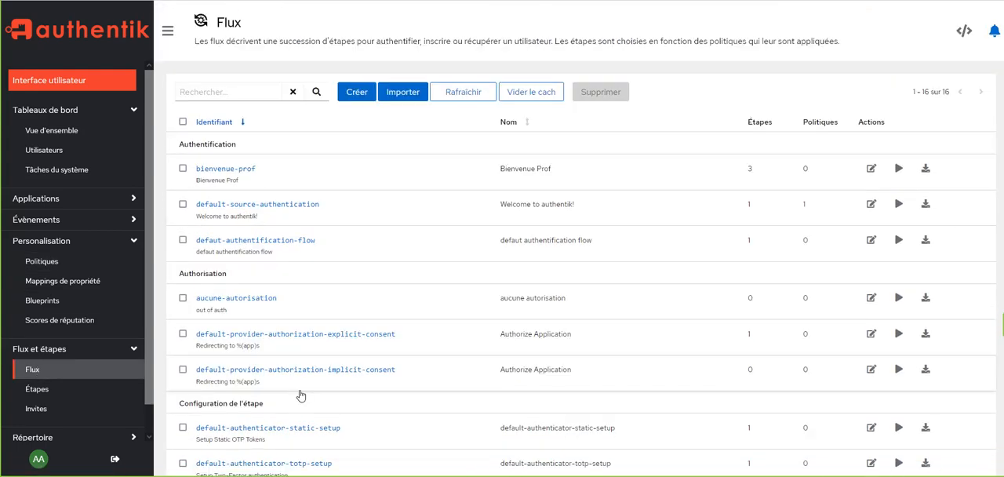
{"action": "scroll", "coordinate": [298, 387], "scroll_direction": "down", "scroll_amount": 6}
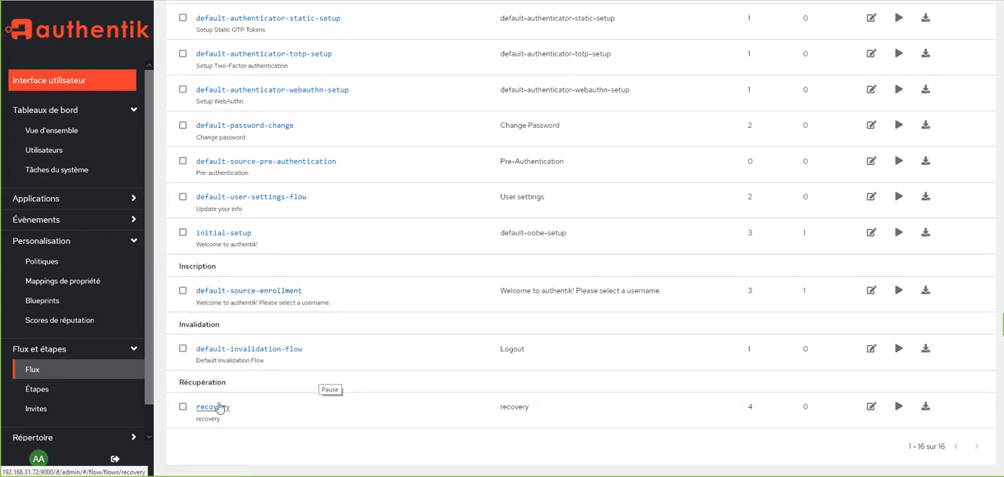
{"action": "left_click", "coordinate": [219, 409]}
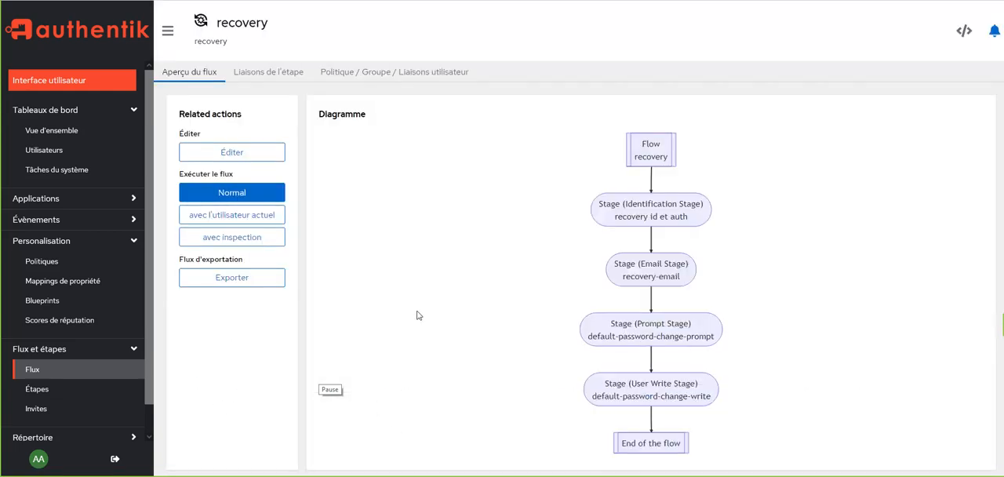
{"action": "scroll", "coordinate": [419, 315], "scroll_direction": "down", "scroll_amount": 2}
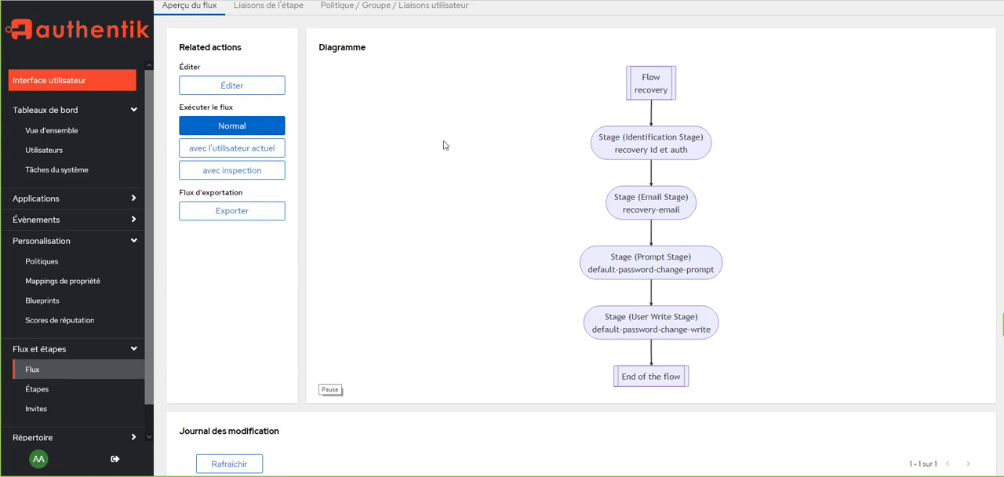
Open the recovery flow for editing and review its name, slug, designation choices and authentication requirement.
{"action": "left_click", "coordinate": [263, 88]}
{"action": "left_click", "coordinate": [310, 108]}
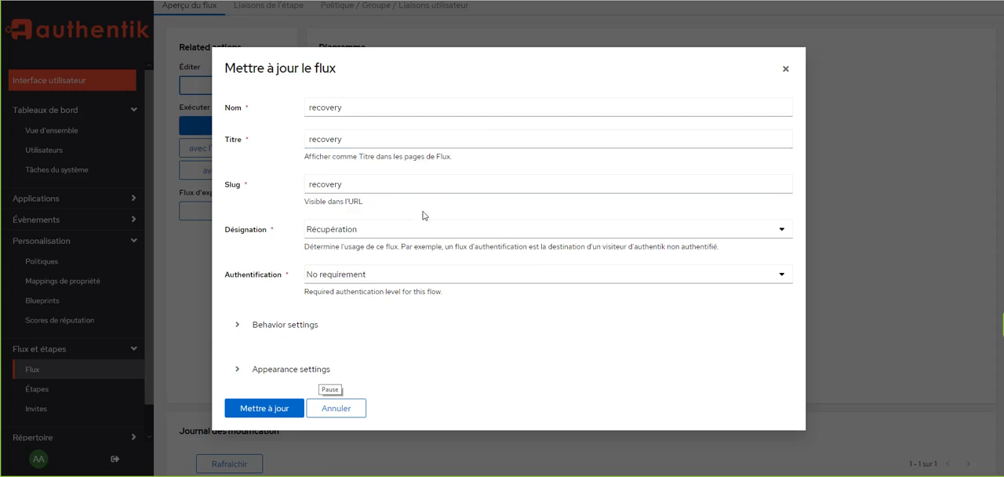
{"action": "left_click", "coordinate": [370, 238]}
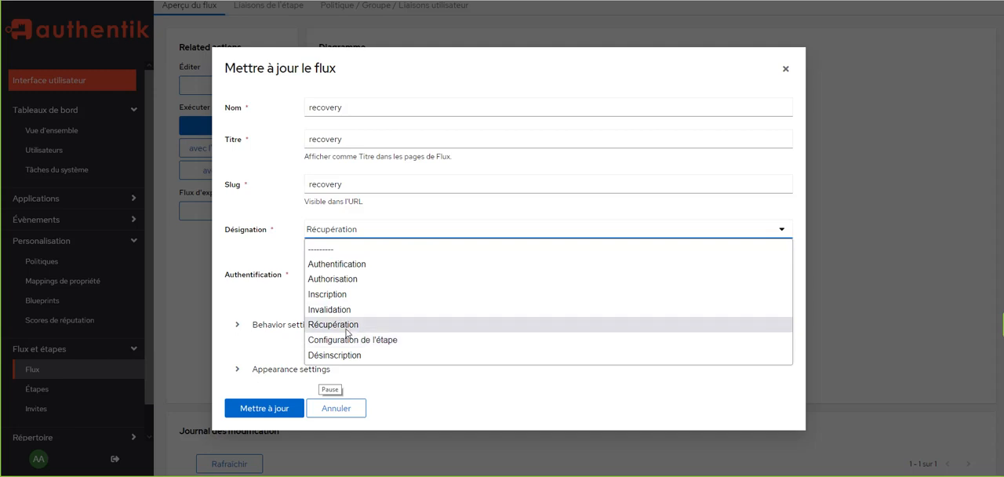
{"action": "left_click", "coordinate": [275, 259]}
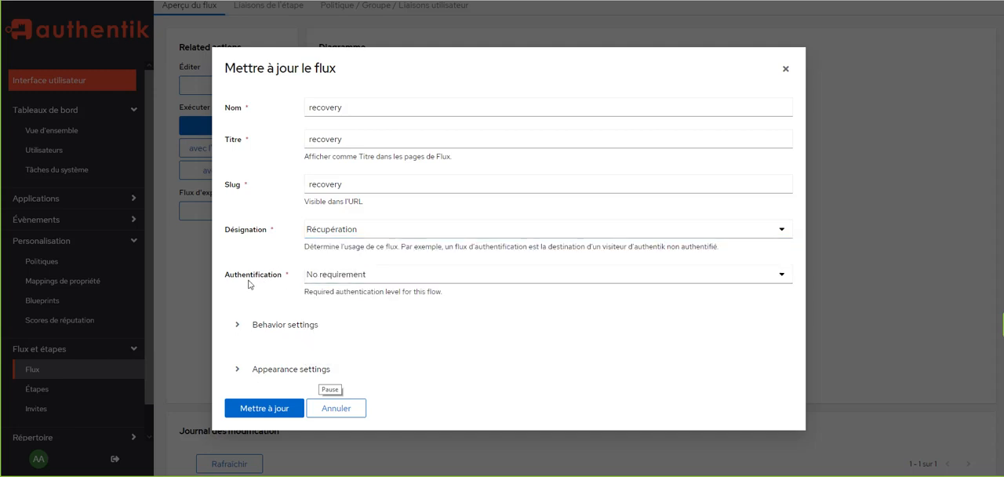
{"action": "left_click", "coordinate": [327, 280]}
{"action": "left_click", "coordinate": [272, 276]}
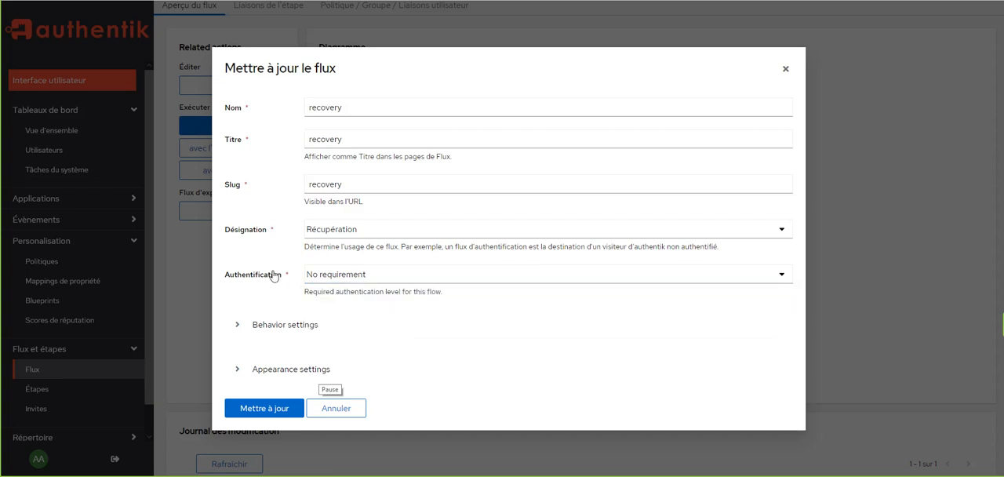
Review the recovery flow's behavior settings for compatibility mode, denied action and policy application mode.
{"action": "left_click", "coordinate": [235, 327]}
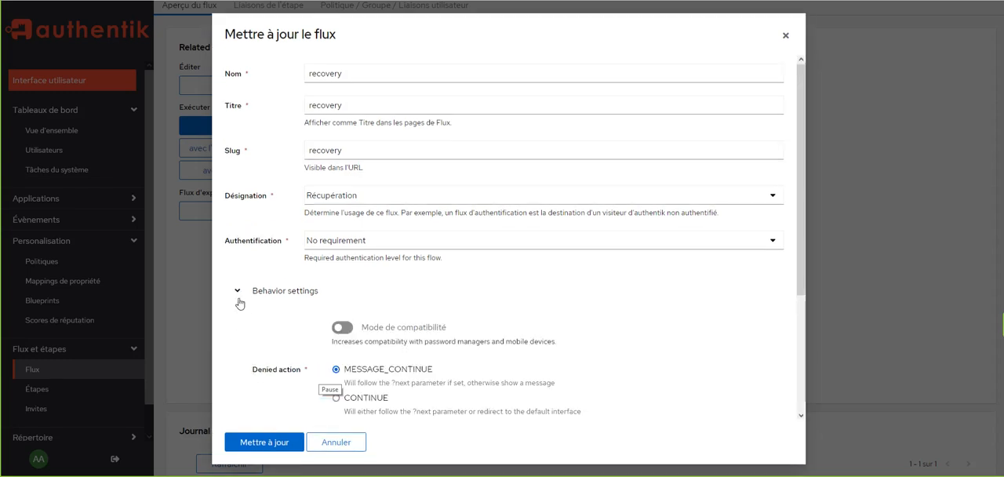
{"action": "scroll", "coordinate": [246, 273], "scroll_direction": "down", "scroll_amount": 3}
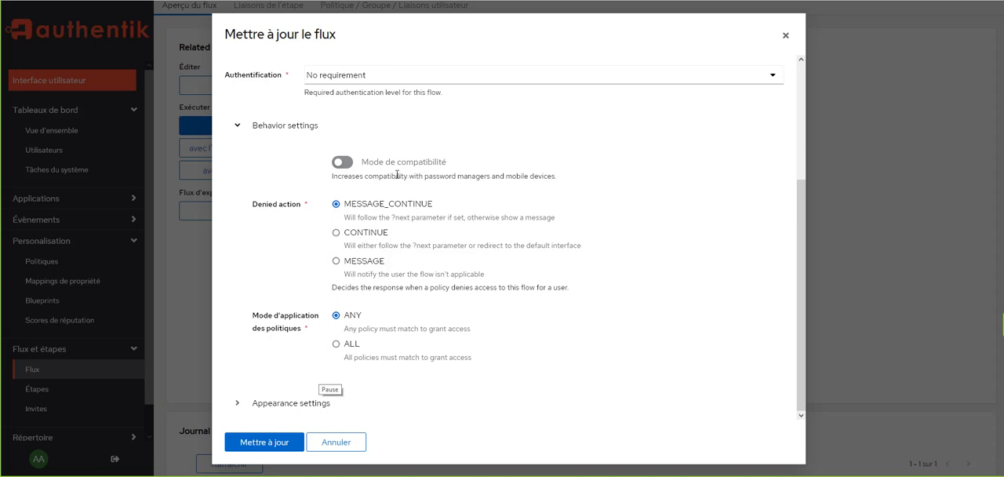
{"action": "left_click", "coordinate": [237, 129]}
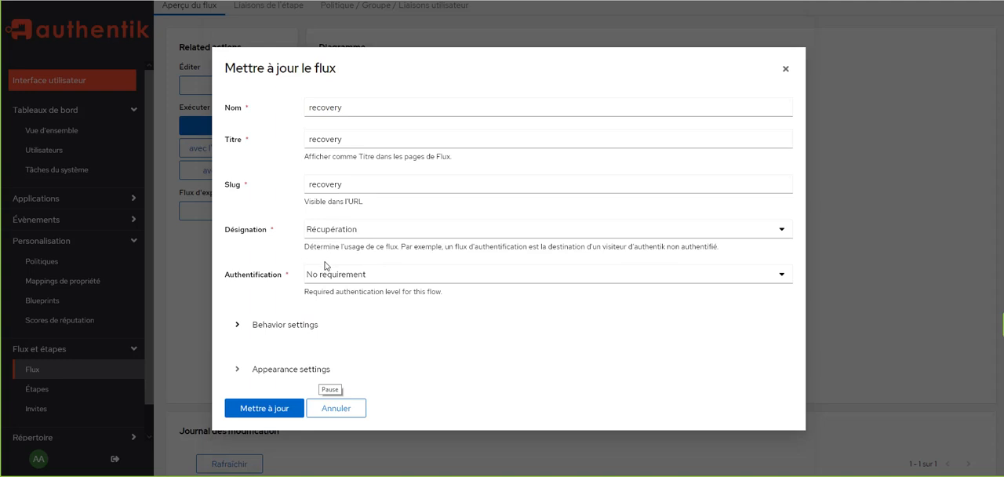
Review the recovery flow's appearance settings, including the layout choices and background, and close the flow without updating.
{"action": "left_click", "coordinate": [237, 373]}
{"action": "scroll", "coordinate": [250, 365], "scroll_direction": "down", "scroll_amount": 2}
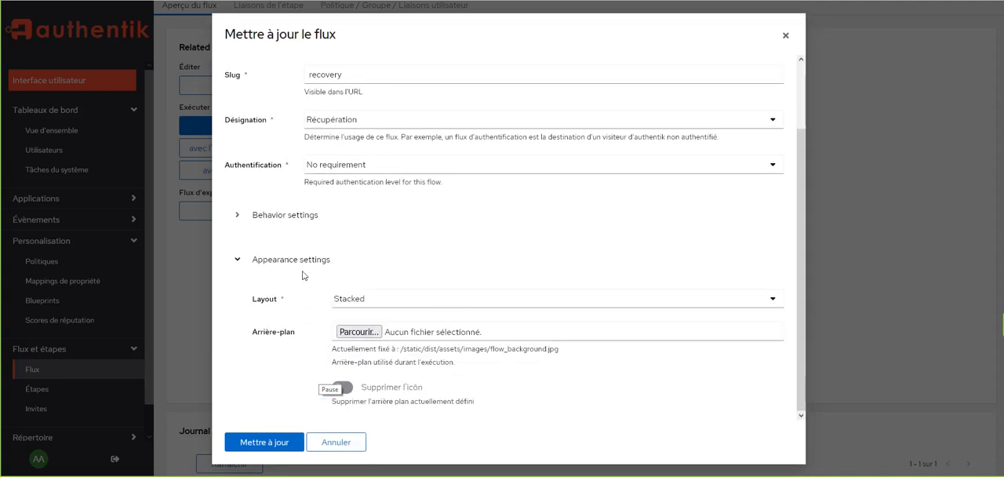
{"action": "left_click", "coordinate": [377, 300]}
{"action": "left_click", "coordinate": [377, 300]}
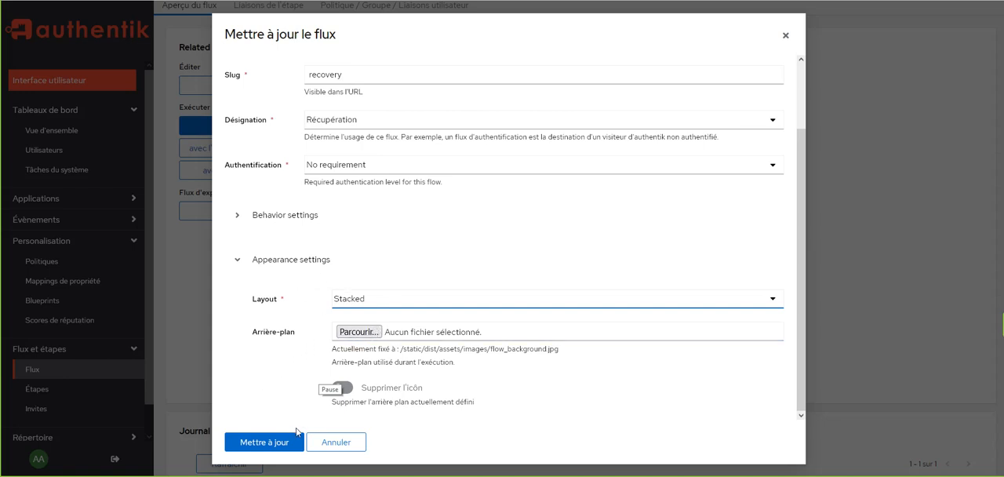
{"action": "left_click", "coordinate": [335, 442]}
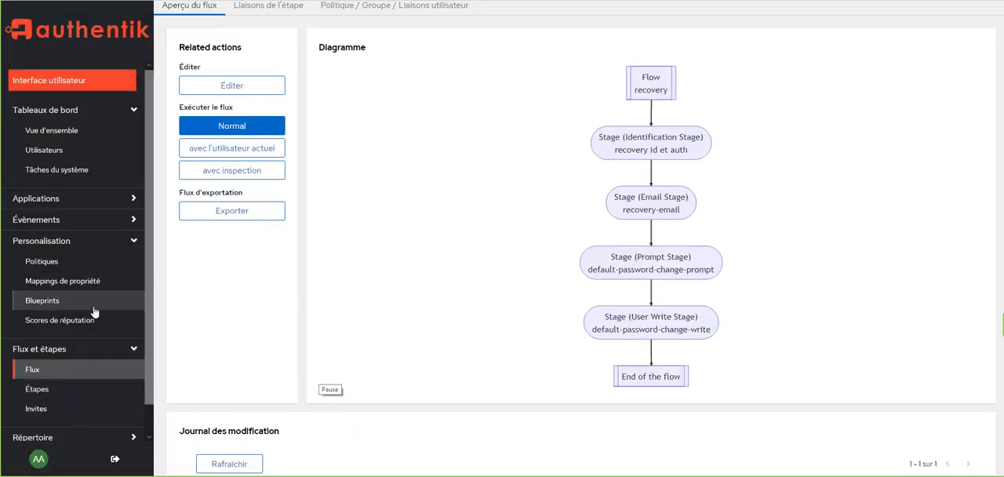
Return to the flow list and look through the flows grouped by designation, including the Récupération group.
{"action": "left_click", "coordinate": [47, 372]}
{"action": "scroll", "coordinate": [384, 333], "scroll_direction": "down", "scroll_amount": 5}
{"action": "scroll", "coordinate": [385, 334], "scroll_direction": "up", "scroll_amount": 1}
{"action": "scroll", "coordinate": [385, 334], "scroll_direction": "down", "scroll_amount": 1}
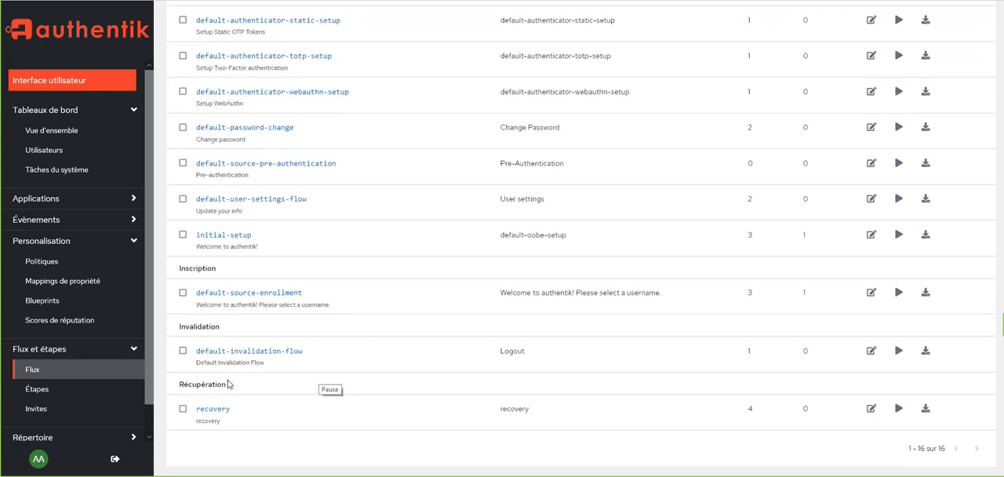
{"action": "scroll", "coordinate": [228, 383], "scroll_direction": "up", "scroll_amount": 2}
{"action": "scroll", "coordinate": [227, 384], "scroll_direction": "up", "scroll_amount": 4}
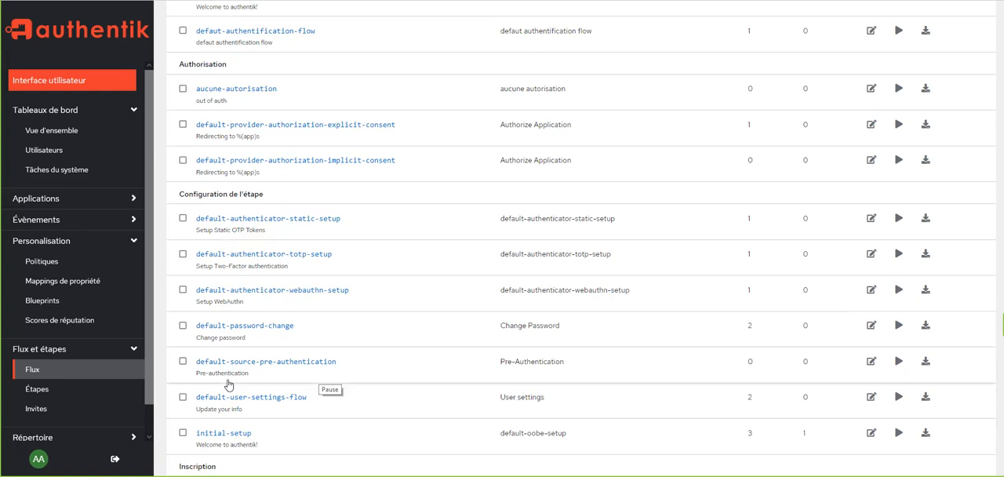
Go to the list of stages and find the identification, email, prompt and user write stages linked to the recovery flow.
{"action": "left_click", "coordinate": [53, 394]}
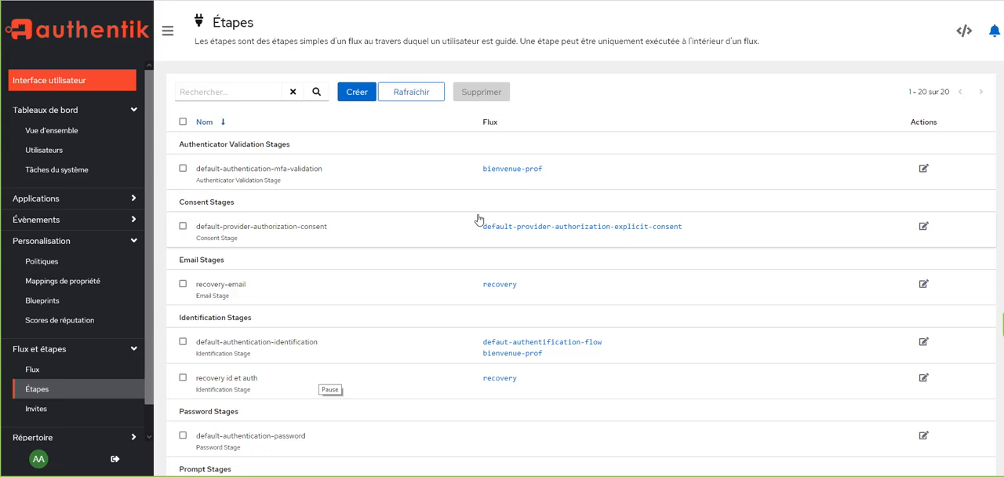
{"action": "scroll", "coordinate": [478, 218], "scroll_direction": "down", "scroll_amount": 3}
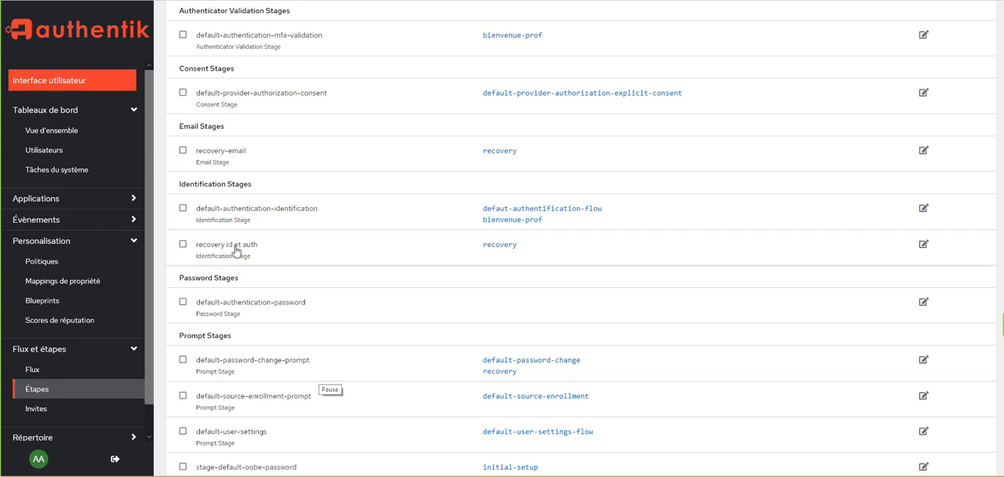
{"action": "scroll", "coordinate": [269, 251], "scroll_direction": "down", "scroll_amount": 1}
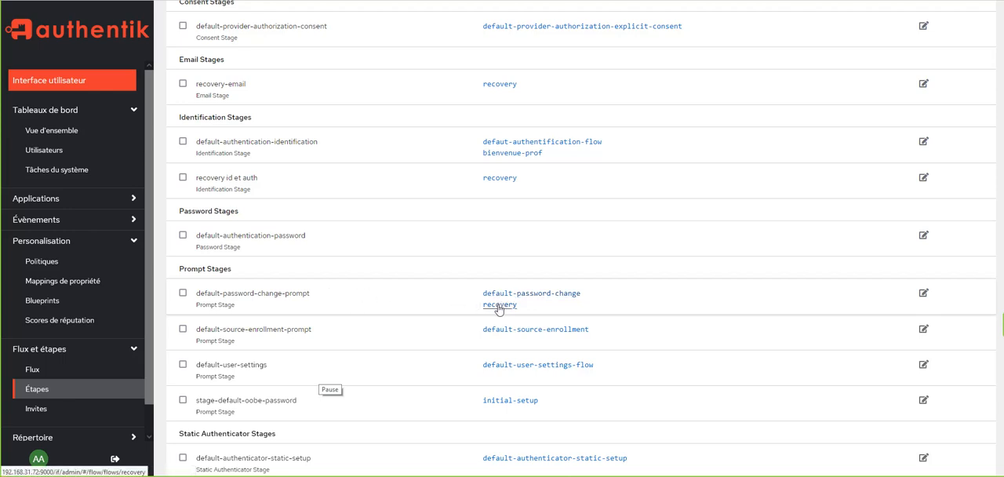
{"action": "scroll", "coordinate": [499, 306], "scroll_direction": "down", "scroll_amount": 3}
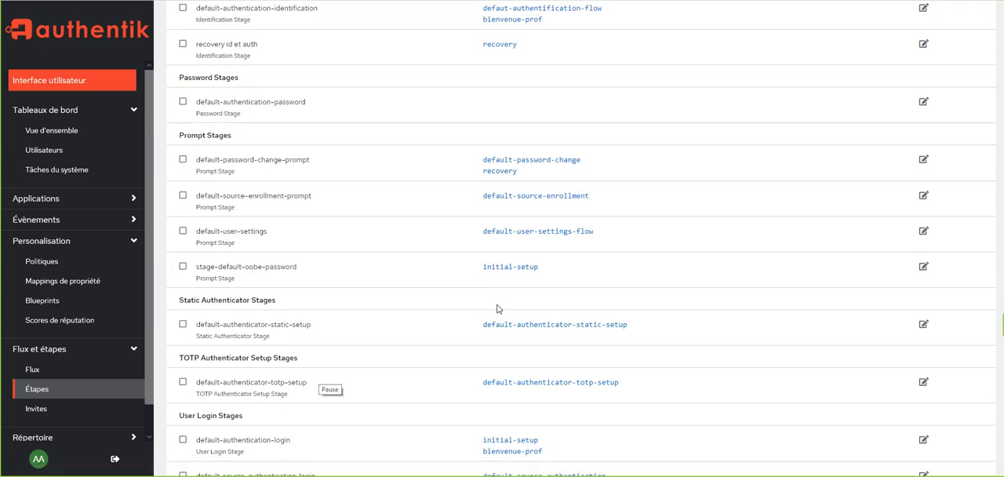
{"action": "scroll", "coordinate": [498, 310], "scroll_direction": "down", "scroll_amount": 2}
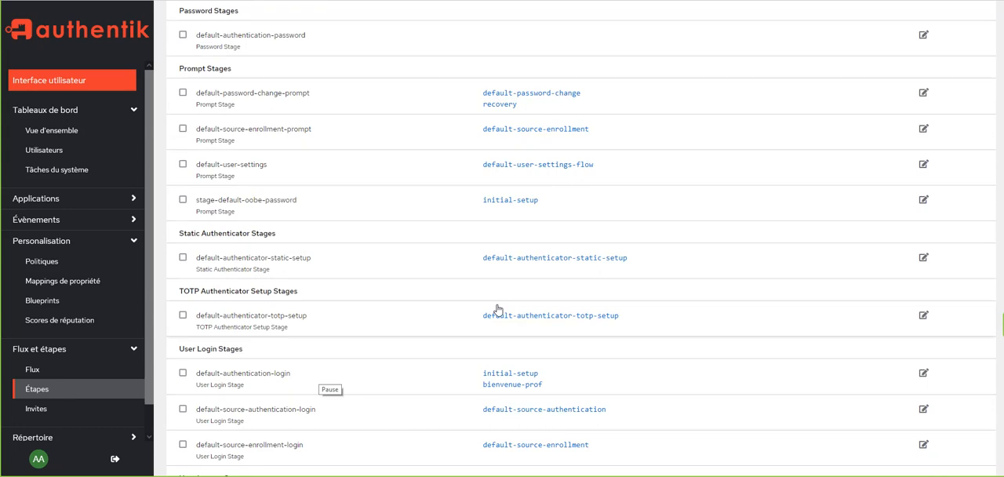
{"action": "scroll", "coordinate": [497, 309], "scroll_direction": "down", "scroll_amount": 7}
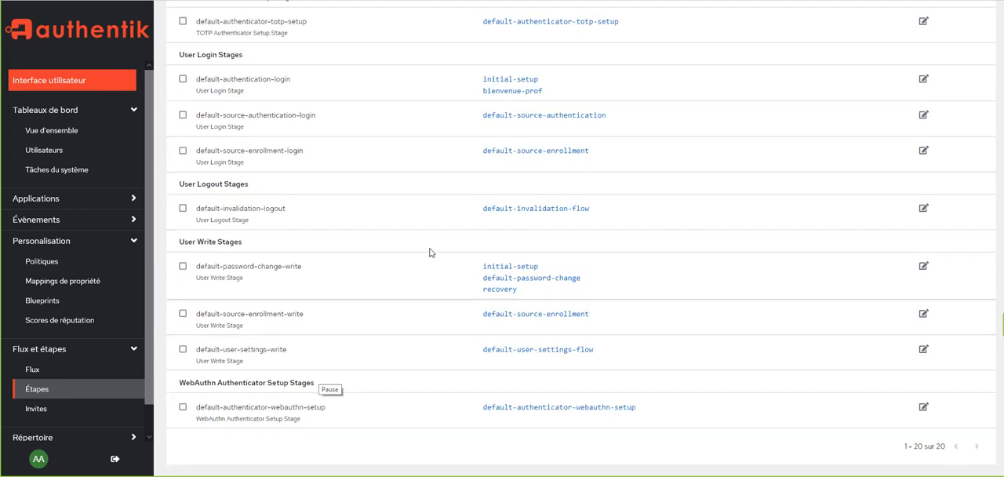